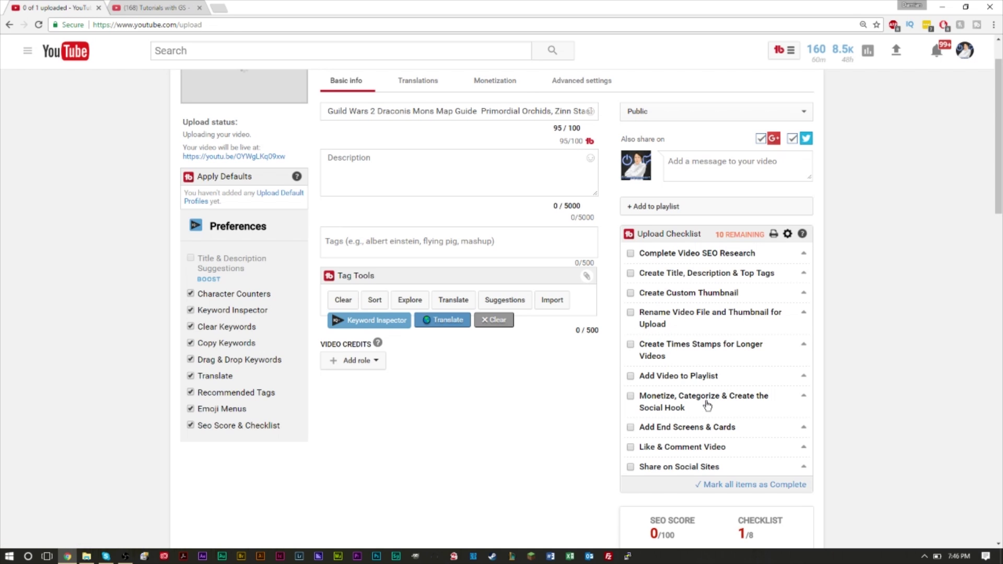
Review the uploading video's advanced settings and monetization options, and return to its basic info
{"action": "left_click", "coordinate": [596, 82]}
{"action": "scroll", "coordinate": [640, 285], "scroll_direction": "up", "scroll_amount": 1}
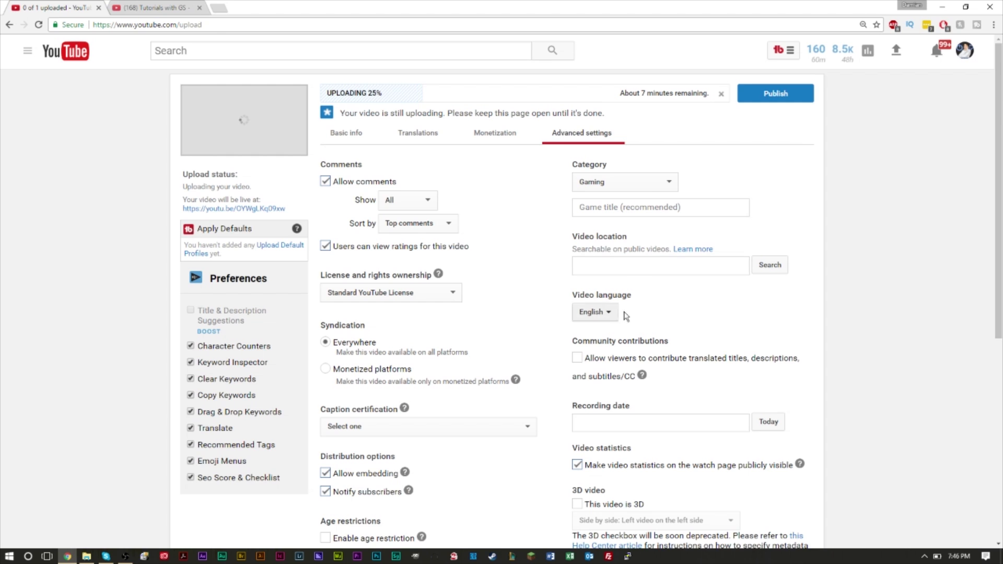
{"action": "left_click", "coordinate": [478, 133]}
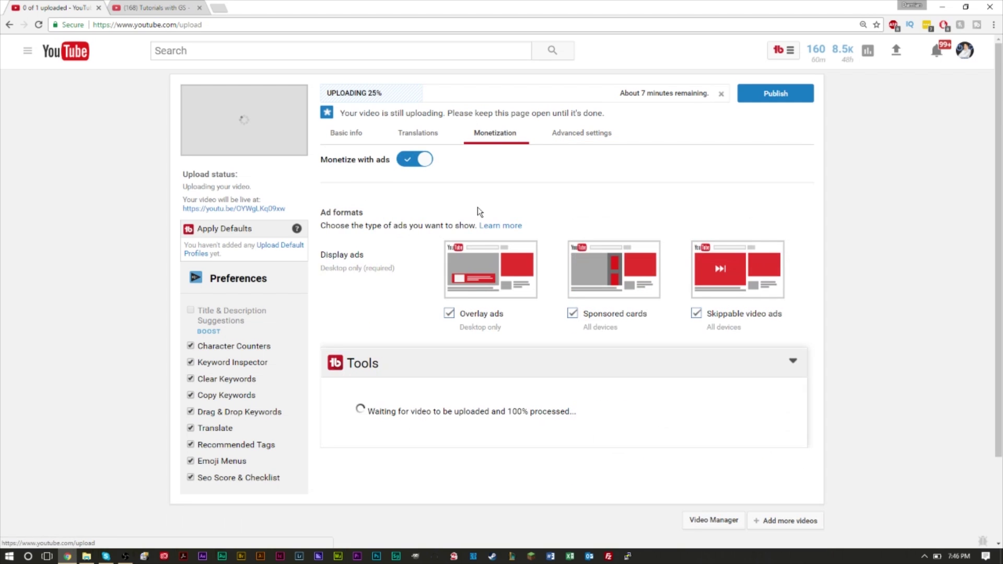
{"action": "left_click", "coordinate": [357, 138]}
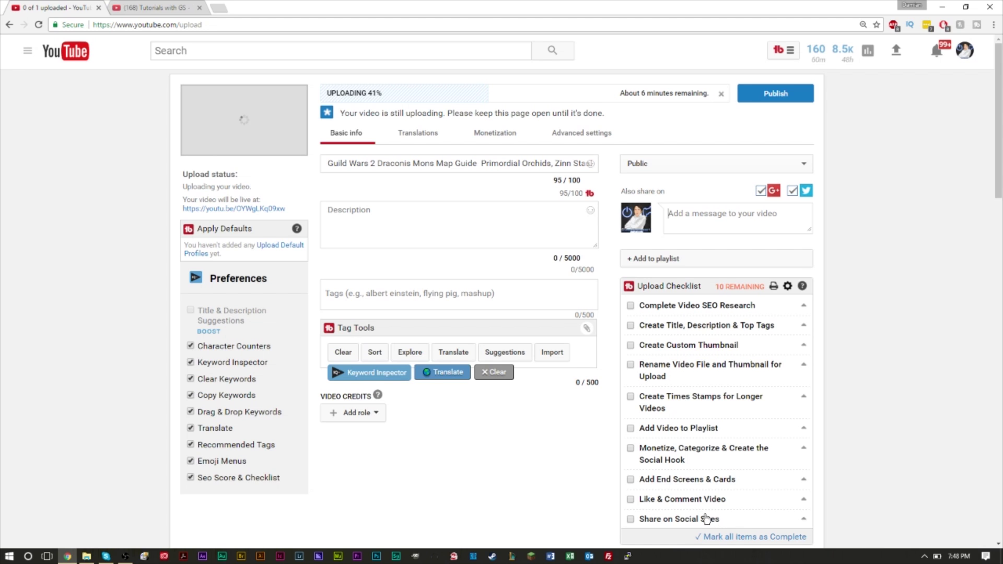
Mark all ten upload checklist tasks as complete one by one, from Complete Video SEO Research to Share on Social Sites
{"action": "scroll", "coordinate": [673, 444], "scroll_direction": "down", "scroll_amount": 1}
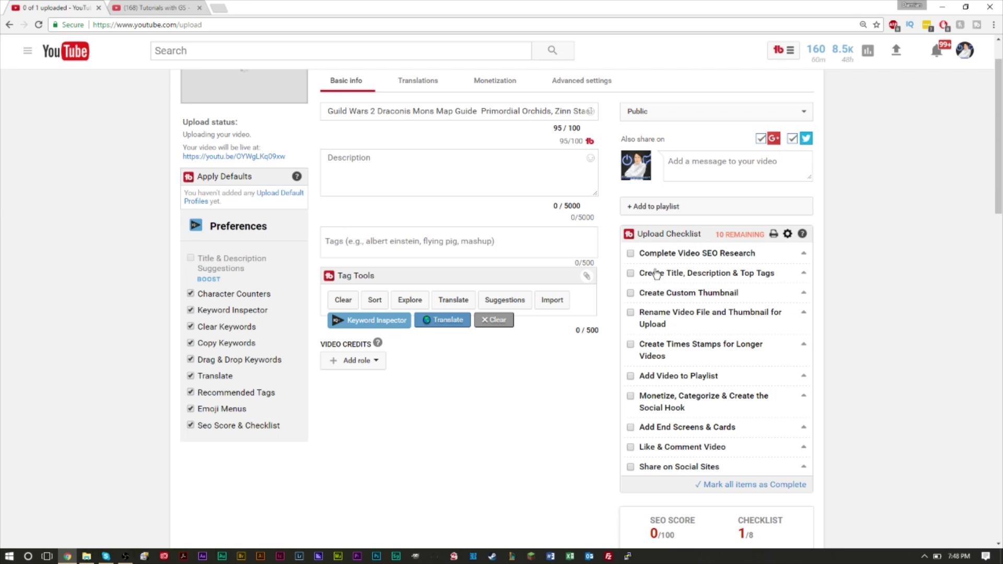
{"action": "left_click", "coordinate": [631, 253]}
{"action": "left_click", "coordinate": [631, 274]}
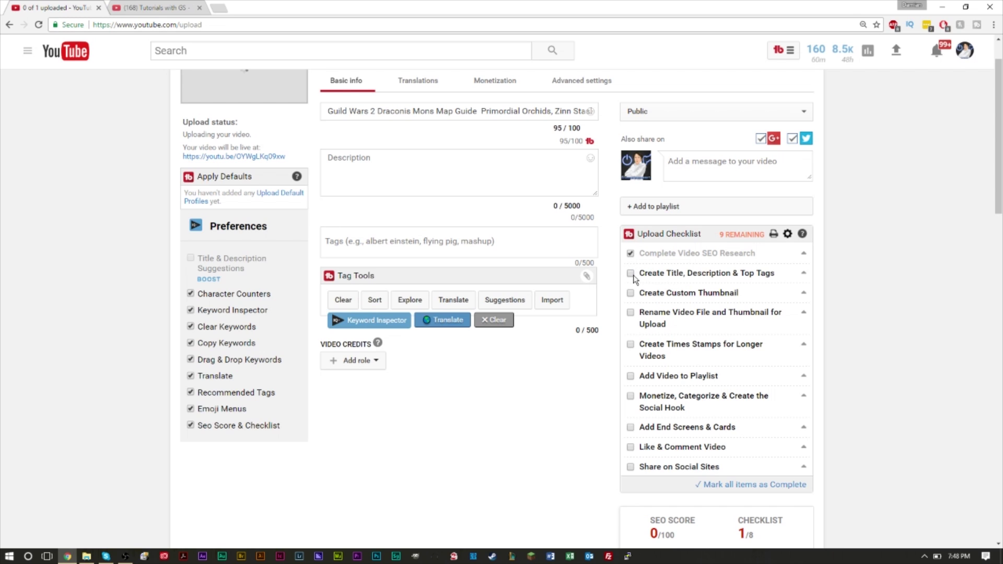
{"action": "left_click", "coordinate": [631, 293]}
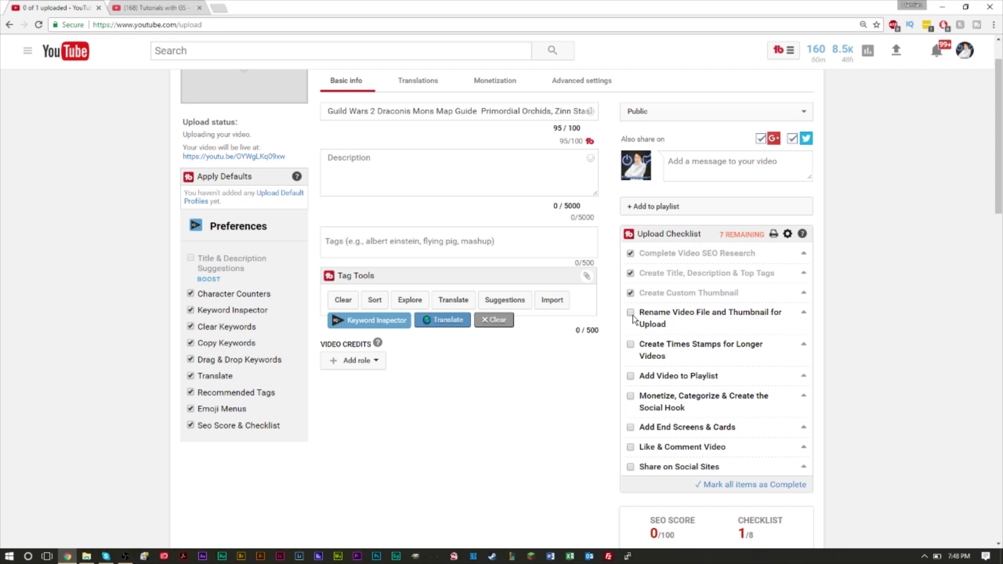
{"action": "left_click", "coordinate": [631, 313]}
{"action": "left_click", "coordinate": [630, 344]}
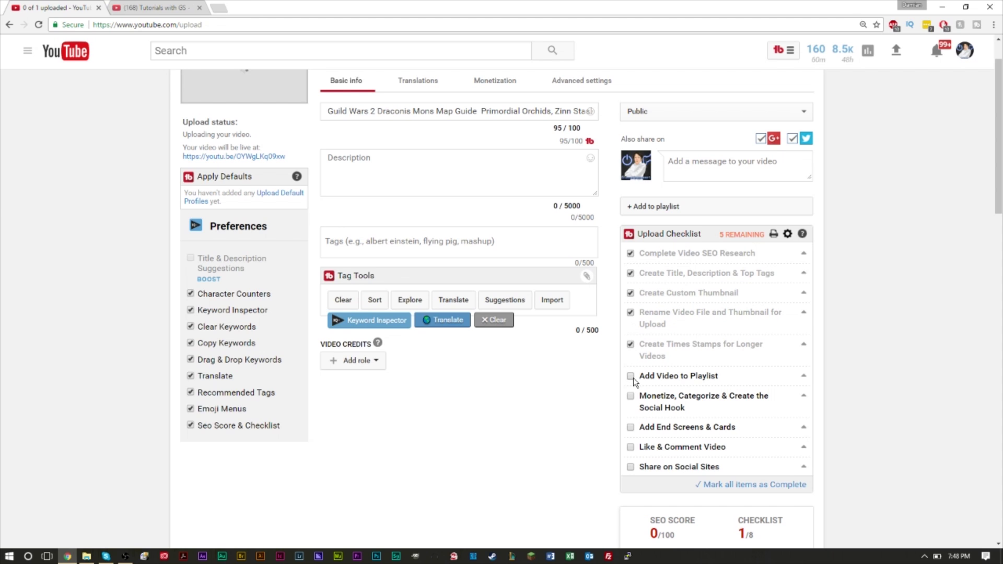
{"action": "left_click", "coordinate": [631, 377]}
{"action": "left_click", "coordinate": [631, 397]}
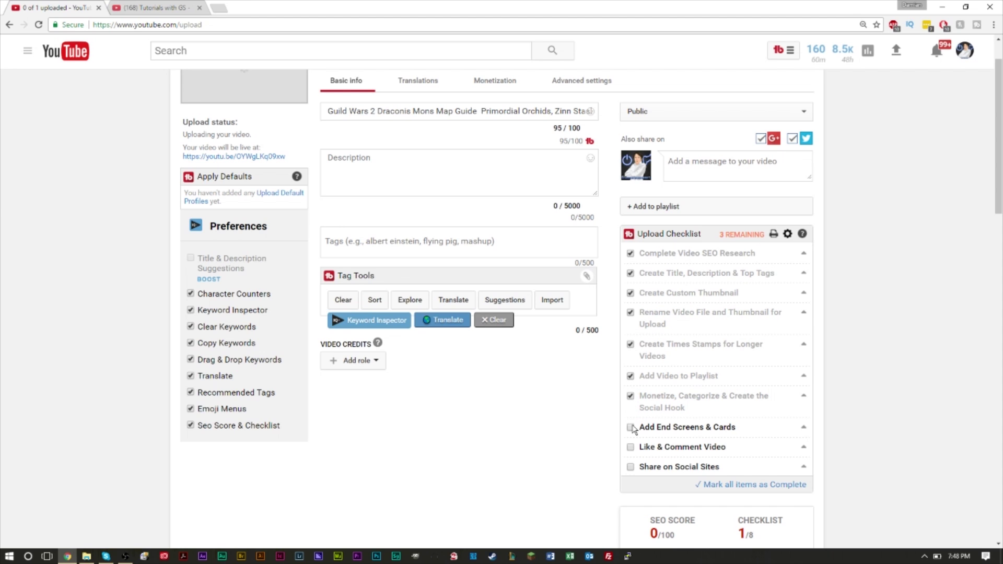
{"action": "left_click", "coordinate": [631, 428]}
{"action": "left_click", "coordinate": [631, 447]}
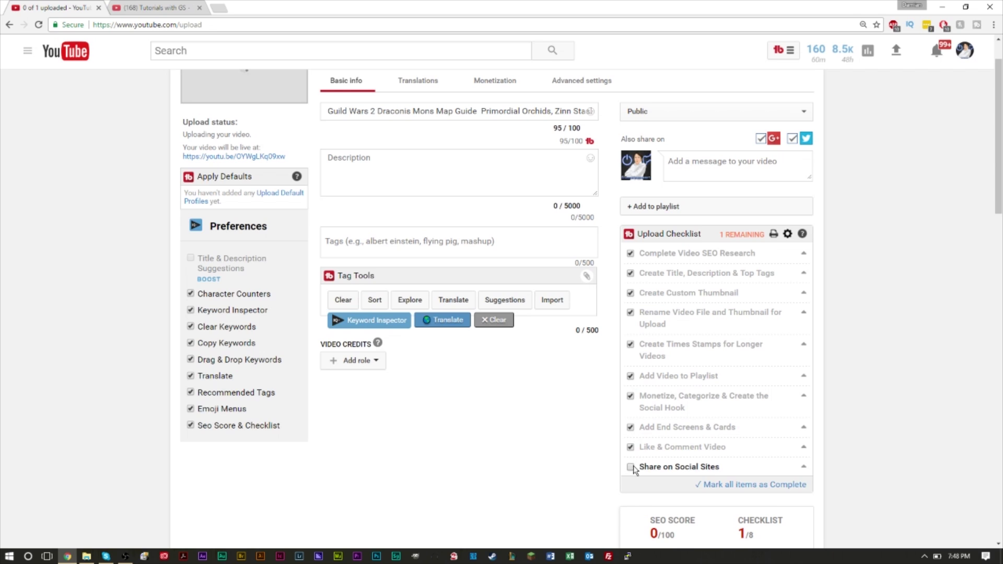
{"action": "left_click", "coordinate": [631, 467]}
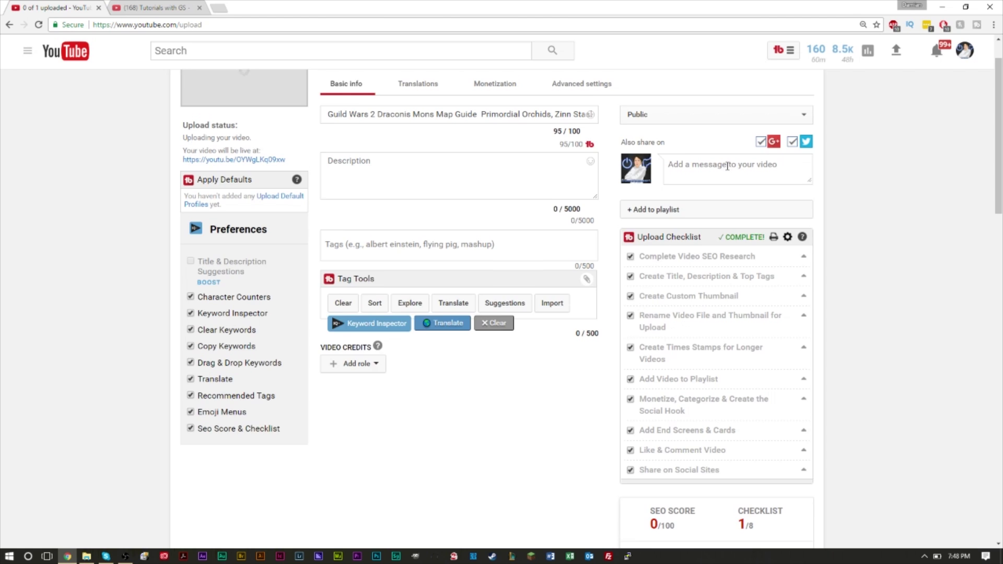
Search the web for "tubebuddy" in a new browser tab and open the official TubeBuddy website
{"action": "scroll", "coordinate": [732, 155], "scroll_direction": "up", "scroll_amount": 1}
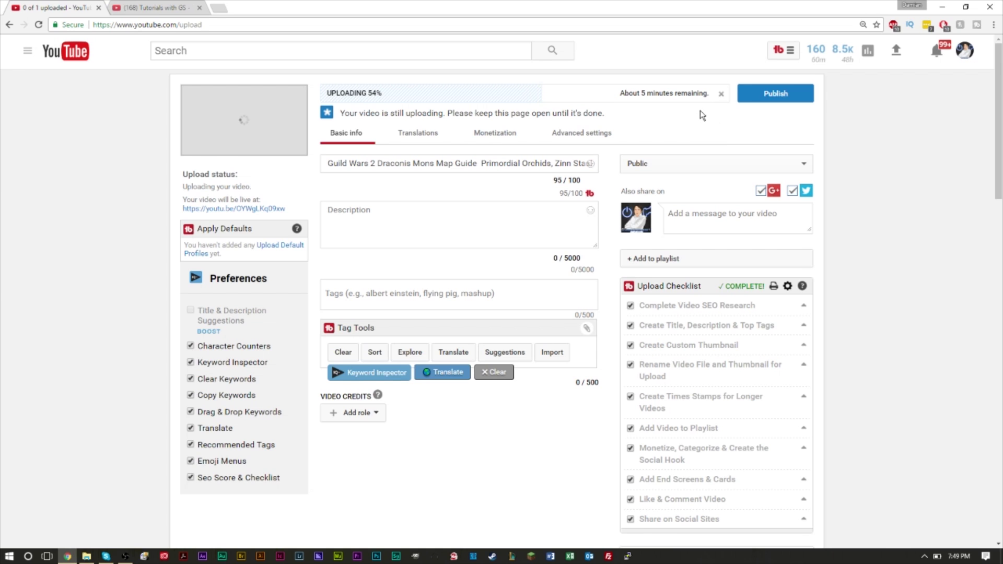
{"action": "left_click", "coordinate": [223, 8]}
{"action": "type", "text": "tubebuddy"}
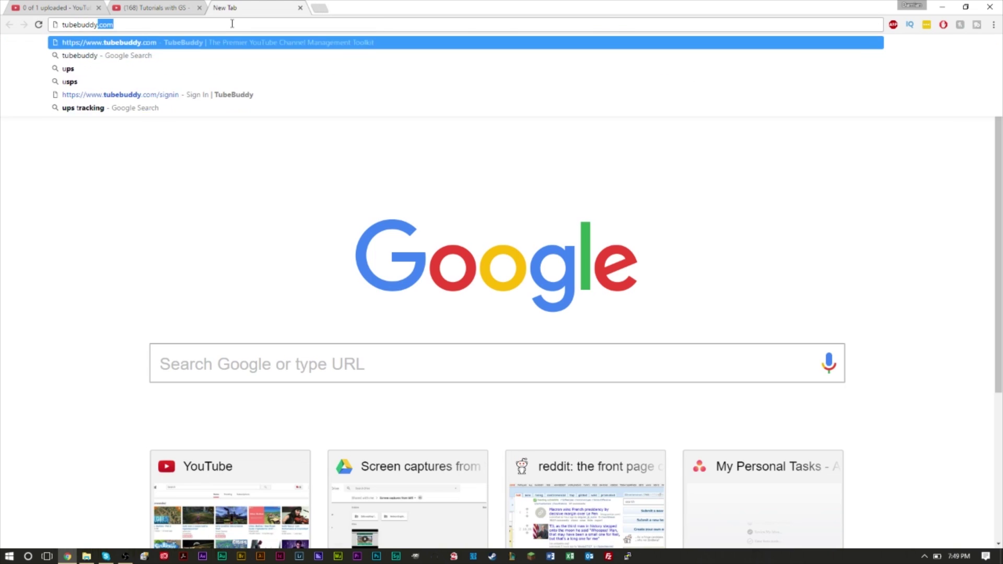
{"action": "key", "text": "Return"}
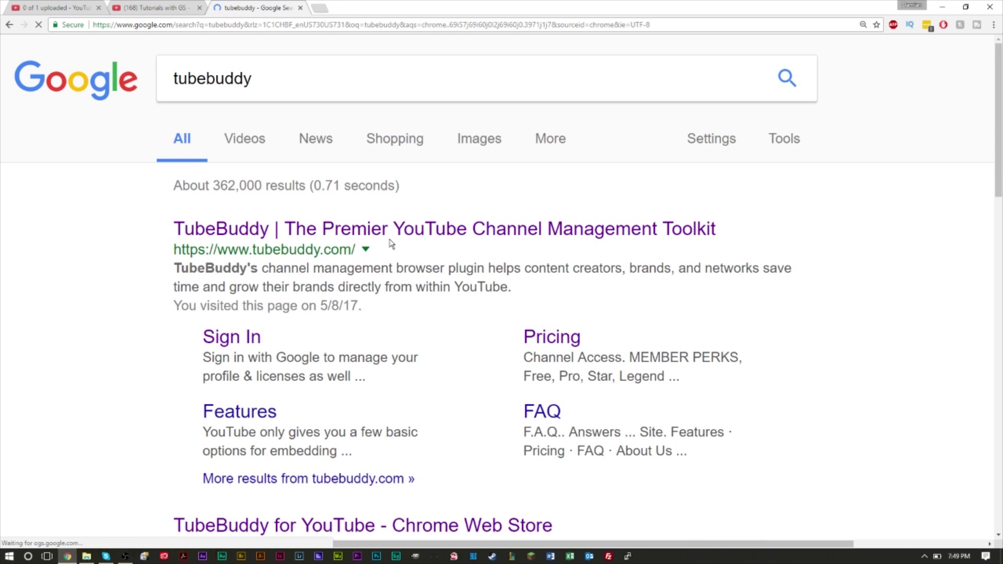
{"action": "left_click", "coordinate": [405, 238]}
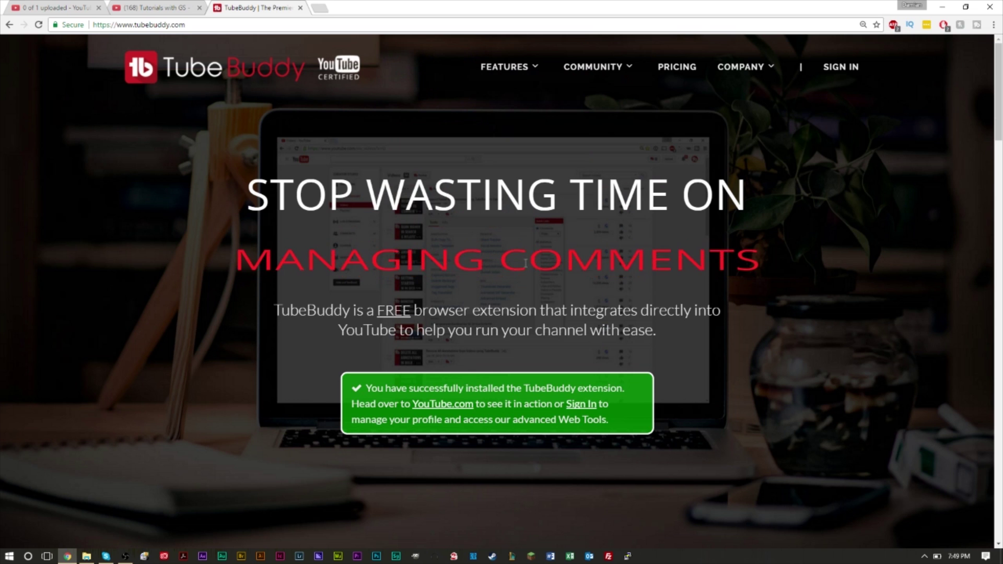
Sign in to the TubeBuddy website with the Google account
{"action": "left_click", "coordinate": [837, 78]}
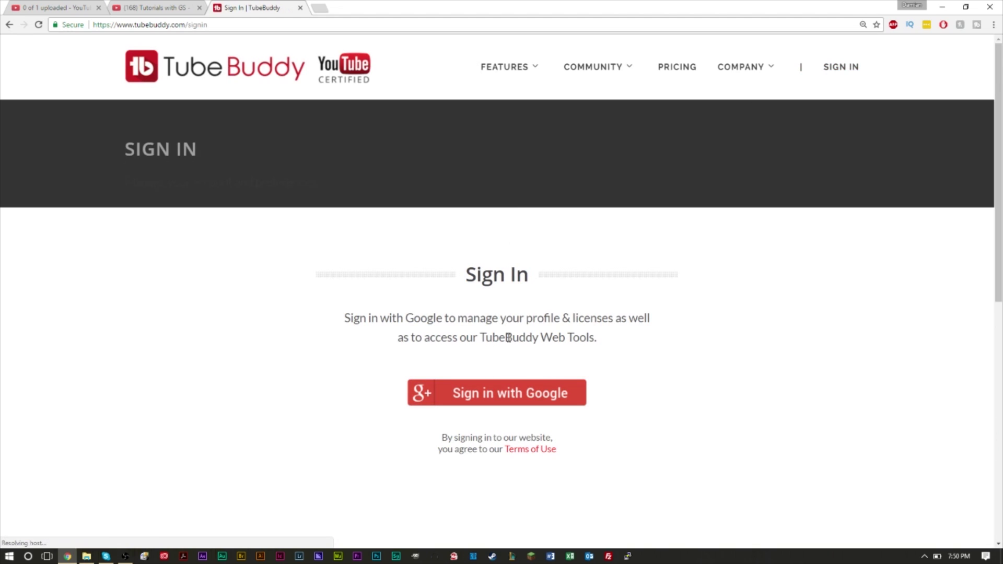
{"action": "scroll", "coordinate": [538, 404], "scroll_direction": "down", "scroll_amount": 1}
{"action": "scroll", "coordinate": [538, 403], "scroll_direction": "down", "scroll_amount": 2}
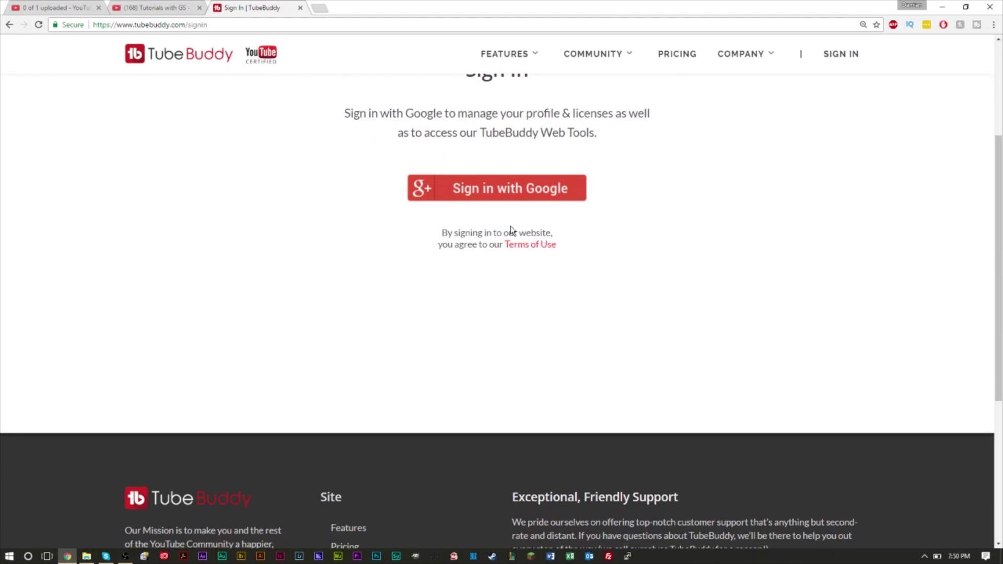
{"action": "left_click", "coordinate": [527, 193]}
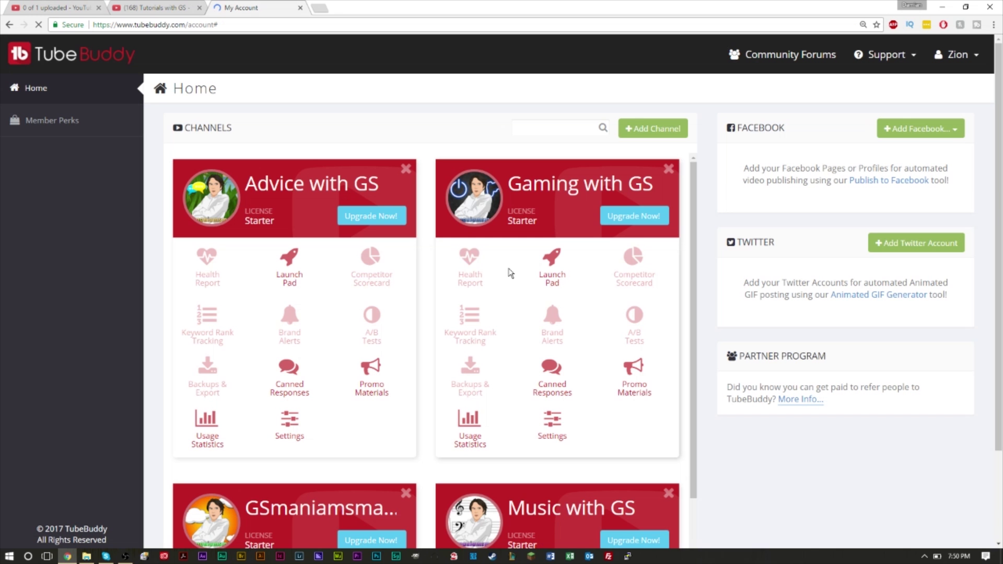
Open the Launch Pad for the Gaming with GS channel and go to its checklist template
{"action": "scroll", "coordinate": [500, 273], "scroll_direction": "down", "scroll_amount": 5}
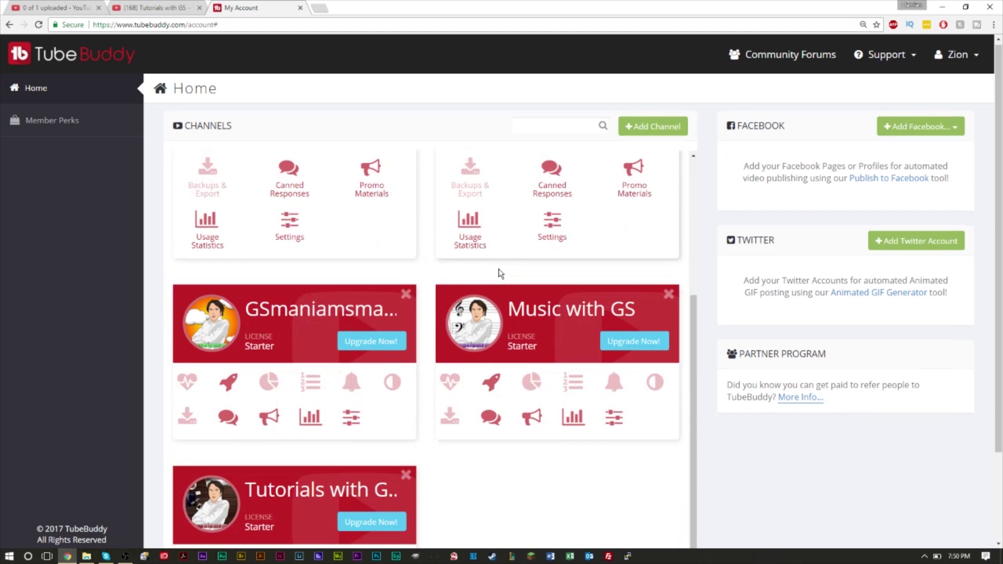
{"action": "scroll", "coordinate": [499, 272], "scroll_direction": "up", "scroll_amount": 4}
{"action": "scroll", "coordinate": [426, 421], "scroll_direction": "down", "scroll_amount": 2}
{"action": "scroll", "coordinate": [372, 402], "scroll_direction": "up", "scroll_amount": 2}
{"action": "scroll", "coordinate": [372, 401], "scroll_direction": "up", "scroll_amount": 3}
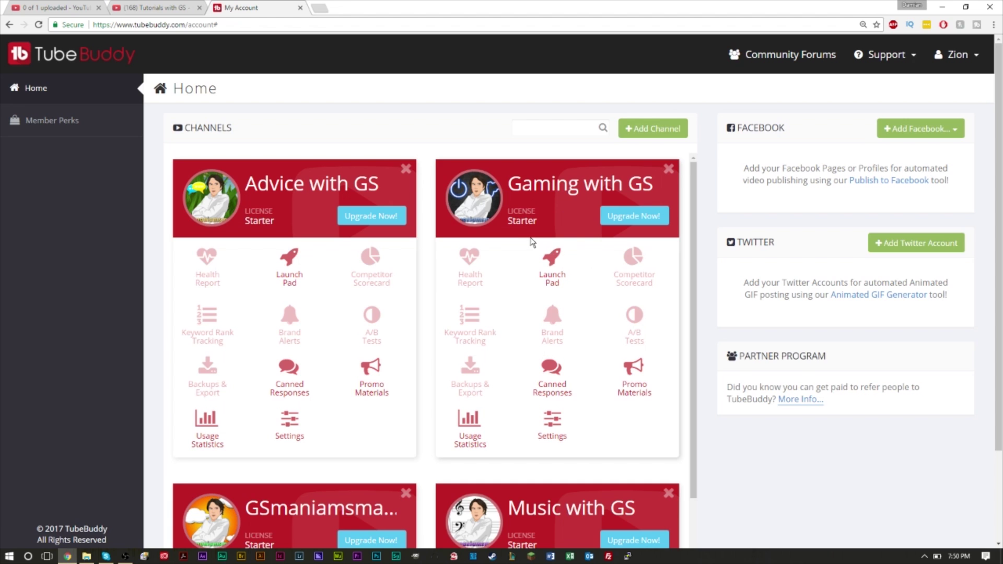
{"action": "left_click", "coordinate": [557, 271]}
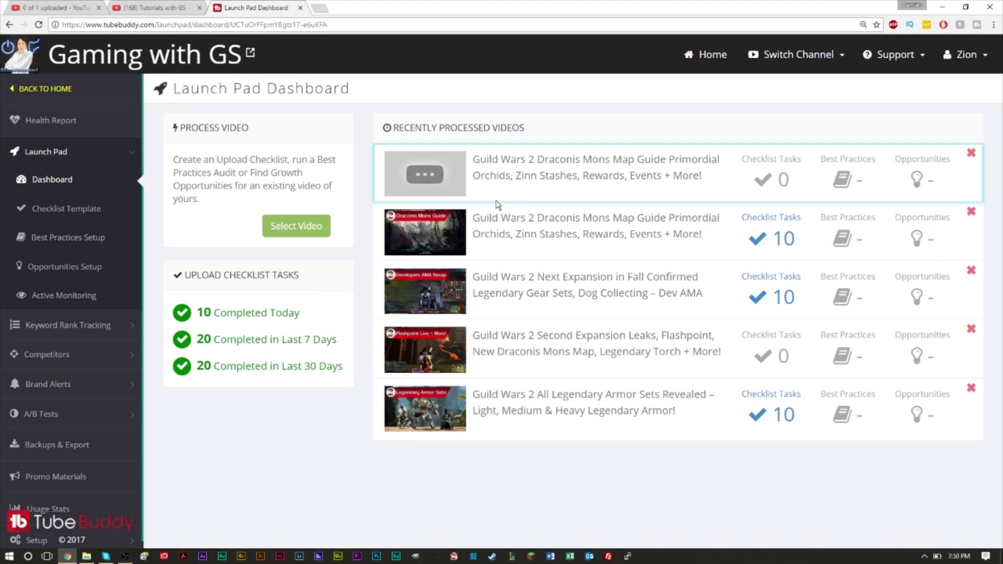
{"action": "left_click", "coordinate": [64, 211]}
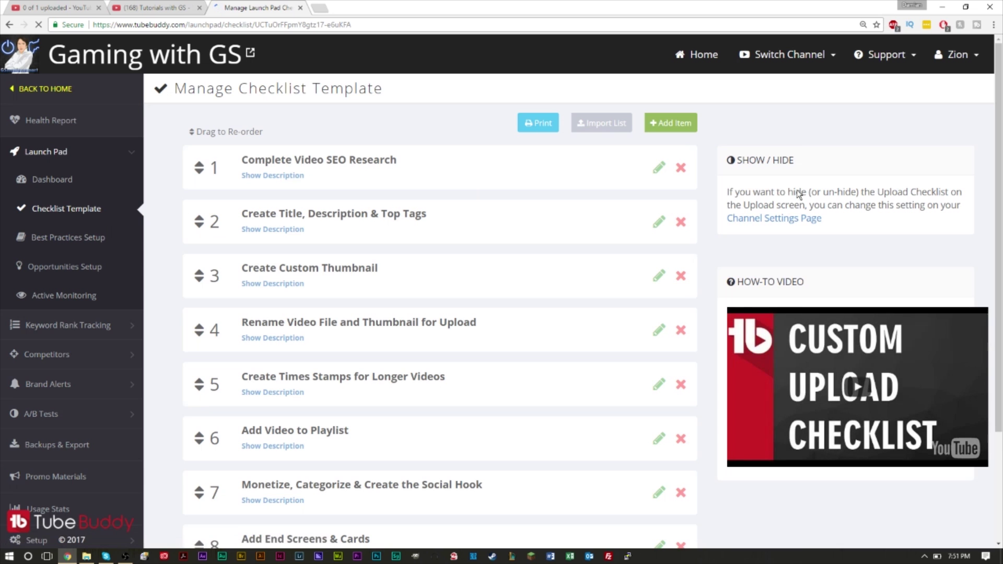
Inspect the title, description and position of the Complete Video SEO Research checklist item, and close it without saving
{"action": "scroll", "coordinate": [860, 397], "scroll_direction": "down", "scroll_amount": 3}
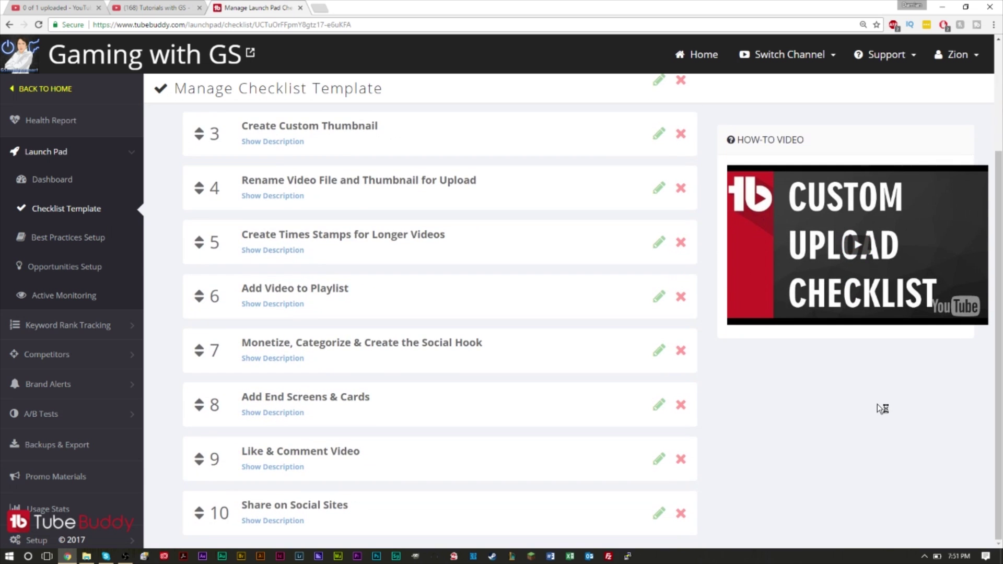
{"action": "scroll", "coordinate": [876, 403], "scroll_direction": "up", "scroll_amount": 3}
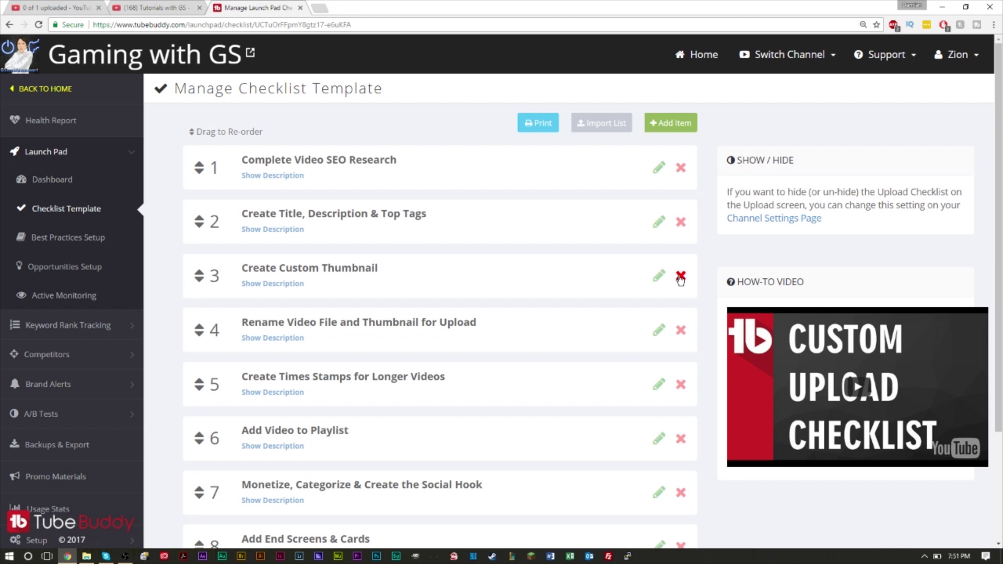
{"action": "left_click", "coordinate": [659, 168]}
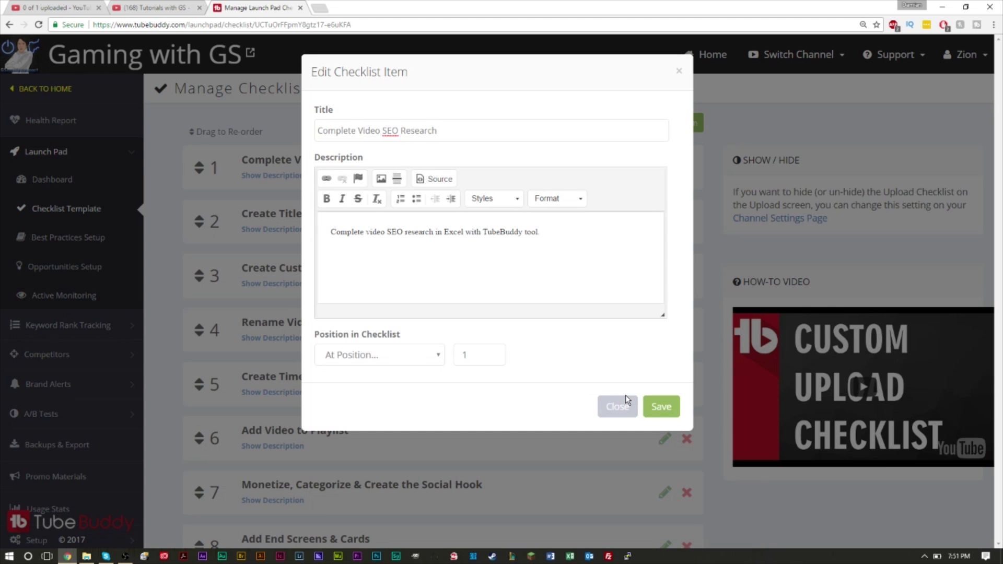
{"action": "left_click", "coordinate": [623, 407]}
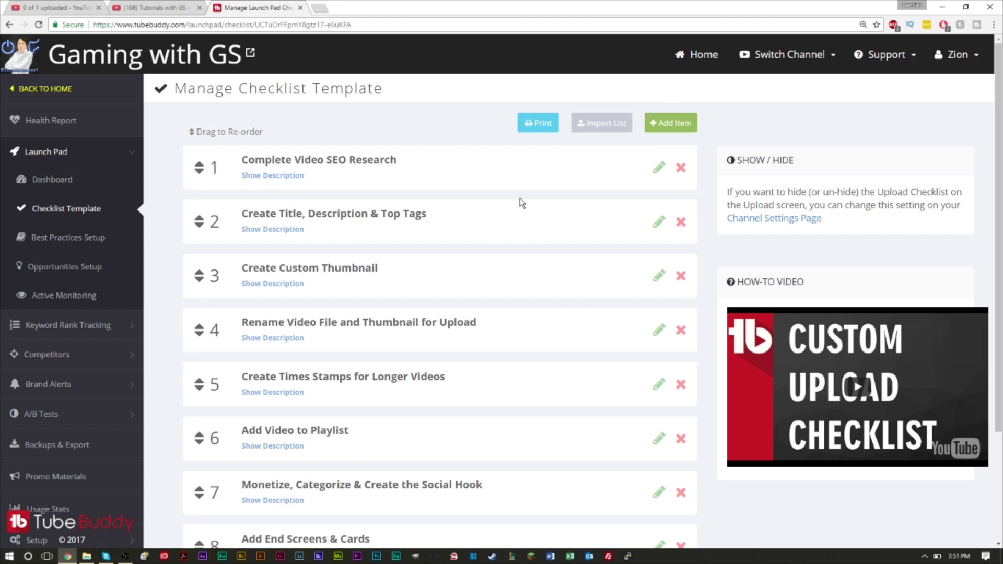
Review the full list of tasks in the checklist template, from the first item to the last
{"action": "scroll", "coordinate": [519, 201], "scroll_direction": "down", "scroll_amount": 3}
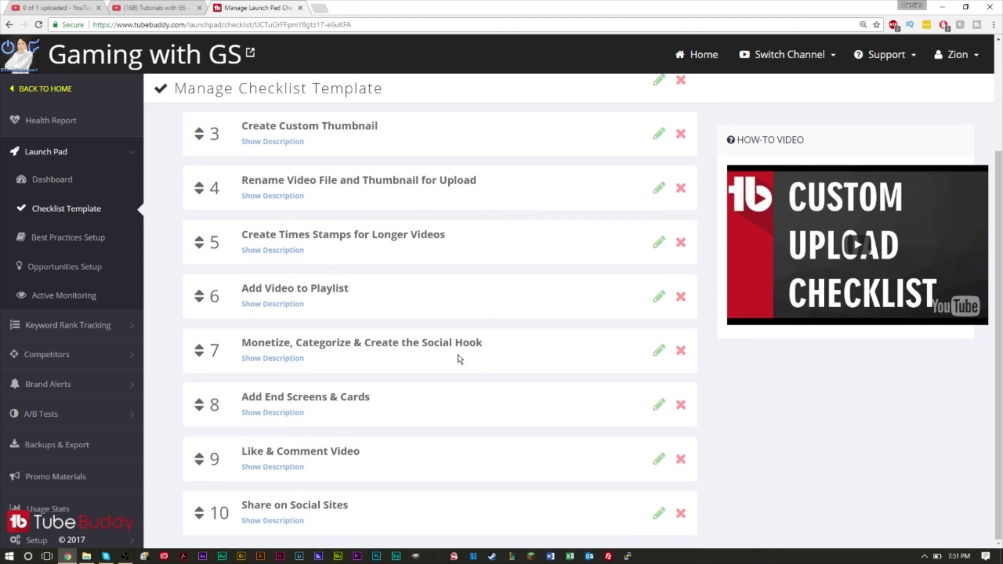
{"action": "scroll", "coordinate": [524, 396], "scroll_direction": "up", "scroll_amount": 3}
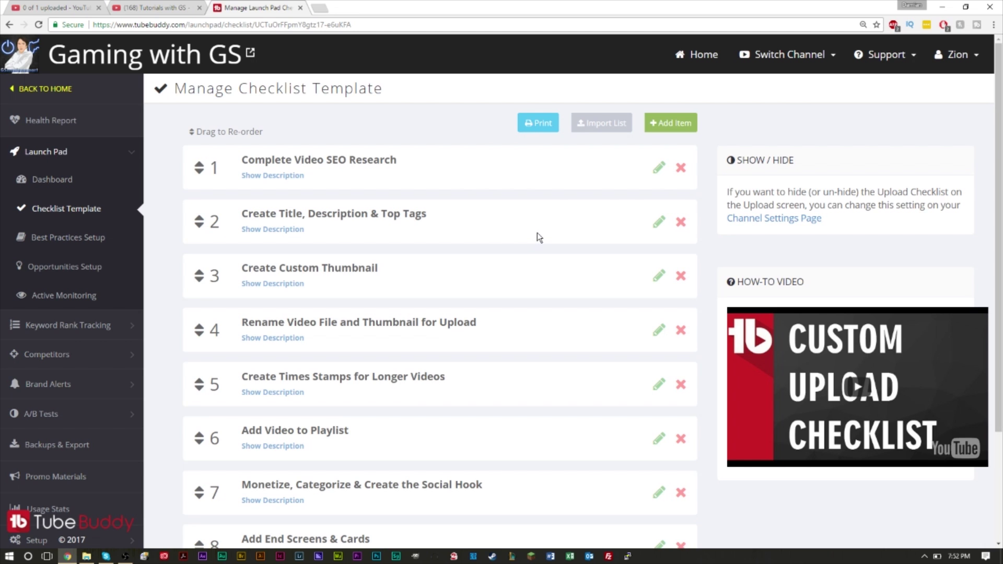
{"action": "scroll", "coordinate": [537, 233], "scroll_direction": "down", "scroll_amount": 3}
{"action": "scroll", "coordinate": [537, 233], "scroll_direction": "up", "scroll_amount": 3}
{"action": "scroll", "coordinate": [539, 237], "scroll_direction": "down", "scroll_amount": 3}
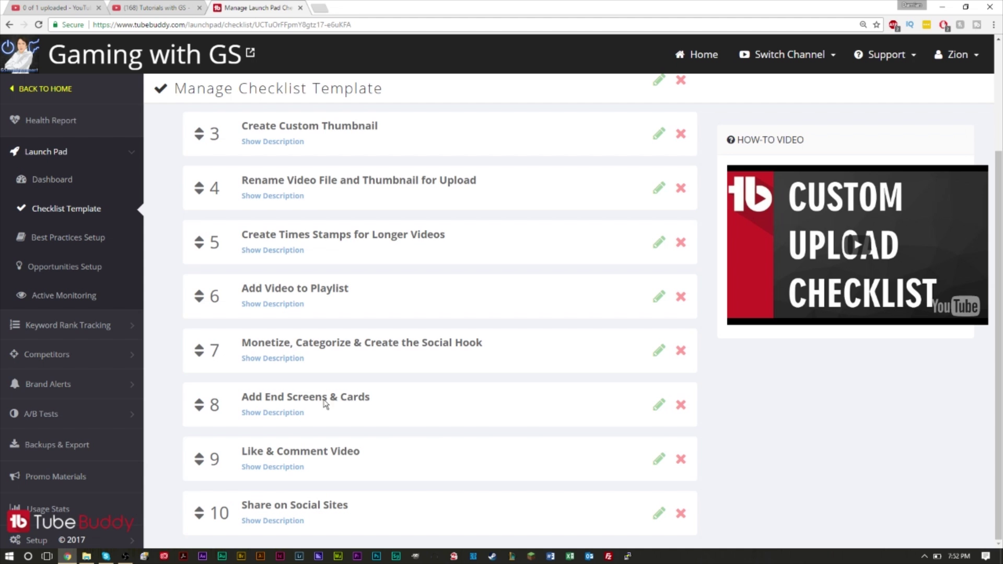
{"action": "scroll", "coordinate": [457, 435], "scroll_direction": "up", "scroll_amount": 3}
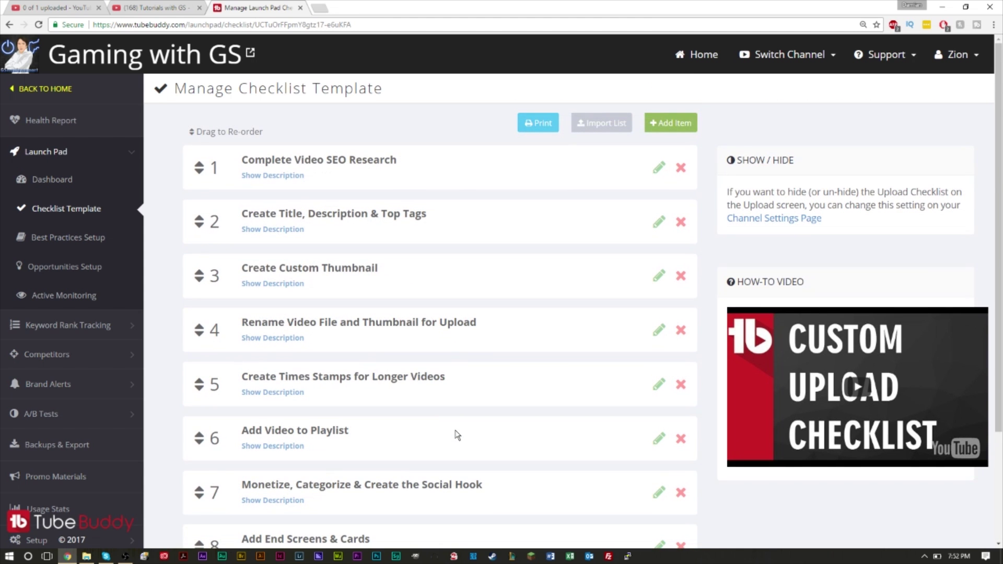